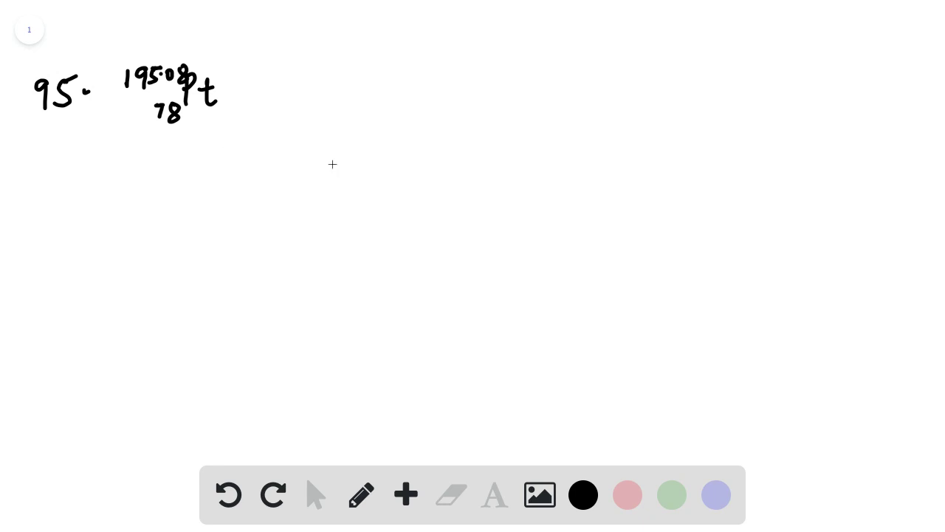
Handwrite platinum's molar mass, 195.08 g/mol, beside and below the Pt heading.
{"action": "left_click_drag", "start_coordinate": [291, 118], "coordinate": [291, 150]}
{"action": "left_click_drag", "start_coordinate": [307, 124], "coordinate": [309, 150]}
{"action": "left_click_drag", "start_coordinate": [324, 125], "coordinate": [323, 148]}
{"action": "left_click_drag", "start_coordinate": [325, 120], "coordinate": [400, 133]}
{"action": "left_click", "coordinate": [347, 139]}
{"action": "mouse_move", "coordinate": [421, 137]}
{"action": "left_mouse_down"}
{"action": "mouse_move", "coordinate": [440, 153]}
{"action": "mouse_move", "coordinate": [489, 148]}
{"action": "left_mouse_up"}
{"action": "left_click_drag", "start_coordinate": [492, 122], "coordinate": [499, 152]}
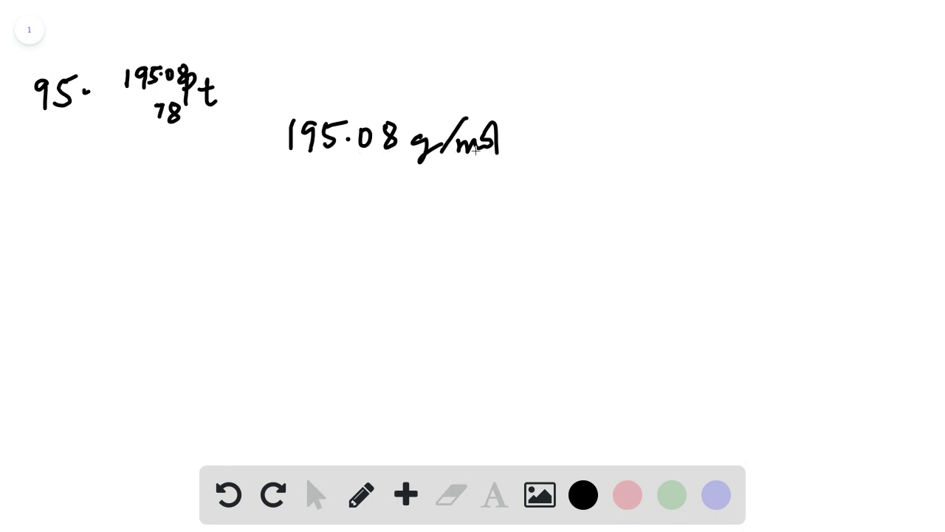
Write Avogadro's relation '1 mol = 6.02 × 10^23 atoms/mol' under the molar mass.
{"action": "mouse_move", "coordinate": [253, 180]}
{"action": "left_mouse_down"}
{"action": "mouse_move", "coordinate": [248, 206]}
{"action": "mouse_move", "coordinate": [352, 186]}
{"action": "mouse_move", "coordinate": [354, 194]}
{"action": "left_mouse_up"}
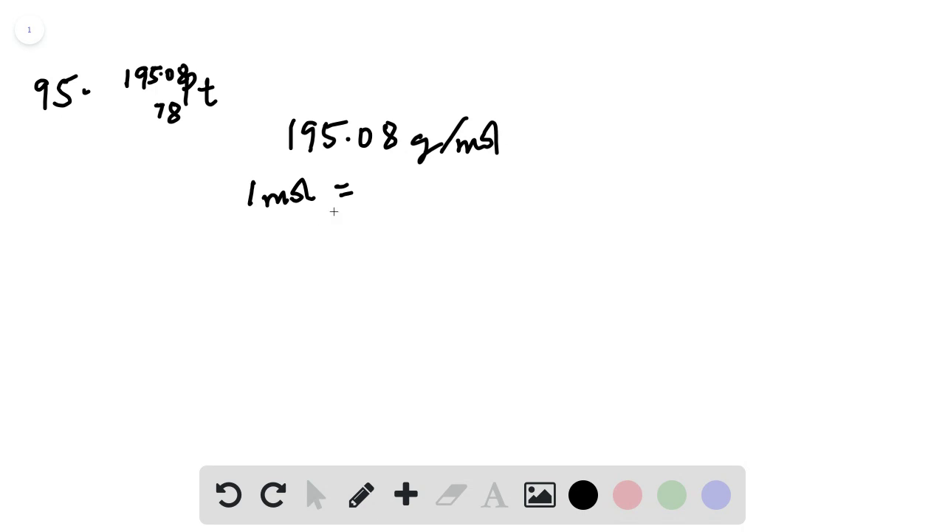
{"action": "mouse_move", "coordinate": [376, 181]}
{"action": "left_mouse_down"}
{"action": "mouse_move", "coordinate": [374, 197]}
{"action": "mouse_move", "coordinate": [402, 185]}
{"action": "mouse_move", "coordinate": [449, 201]}
{"action": "left_mouse_up"}
{"action": "left_click", "coordinate": [381, 197]}
{"action": "mouse_move", "coordinate": [451, 184]}
{"action": "left_mouse_down"}
{"action": "mouse_move", "coordinate": [436, 203]}
{"action": "mouse_move", "coordinate": [463, 199]}
{"action": "left_mouse_up"}
{"action": "left_click_drag", "start_coordinate": [478, 182], "coordinate": [503, 177]}
{"action": "mouse_move", "coordinate": [504, 162]}
{"action": "left_mouse_down"}
{"action": "mouse_move", "coordinate": [513, 170]}
{"action": "mouse_move", "coordinate": [506, 179]}
{"action": "mouse_move", "coordinate": [536, 198]}
{"action": "left_mouse_up"}
{"action": "left_click_drag", "start_coordinate": [521, 189], "coordinate": [550, 193]}
{"action": "mouse_move", "coordinate": [556, 189]}
{"action": "left_mouse_down"}
{"action": "mouse_move", "coordinate": [582, 194]}
{"action": "mouse_move", "coordinate": [585, 210]}
{"action": "mouse_move", "coordinate": [622, 200]}
{"action": "mouse_move", "coordinate": [625, 180]}
{"action": "left_mouse_up"}
{"action": "left_click", "coordinate": [635, 196]}
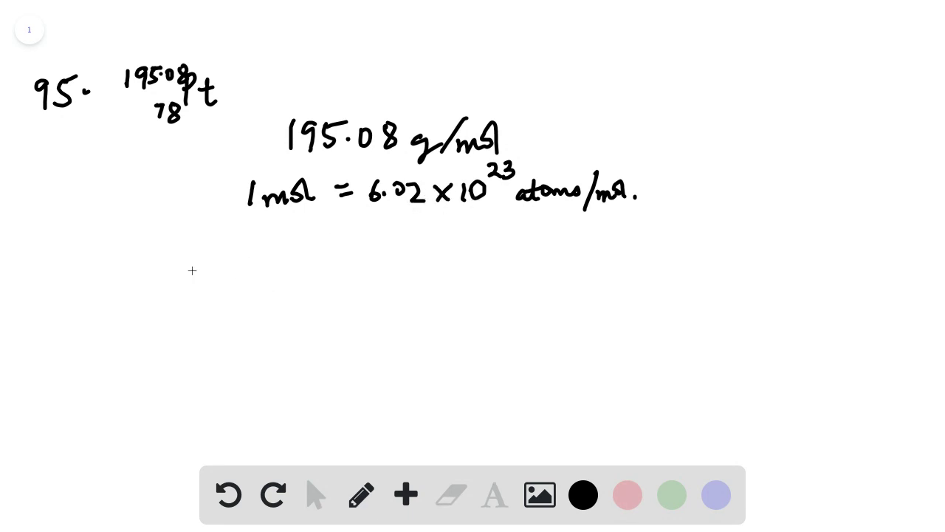
Write the three-line label 'Mass of one platinum atom' followed by '= 195.08 g/mol'.
{"action": "mouse_move", "coordinate": [140, 251]}
{"action": "left_mouse_down"}
{"action": "mouse_move", "coordinate": [181, 263]}
{"action": "mouse_move", "coordinate": [235, 251]}
{"action": "mouse_move", "coordinate": [229, 259]}
{"action": "left_mouse_up"}
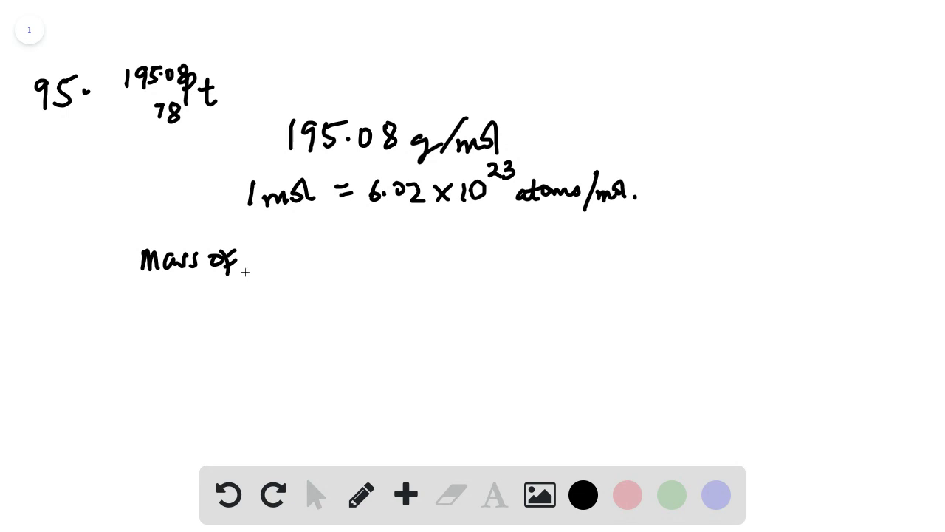
{"action": "mouse_move", "coordinate": [127, 298]}
{"action": "left_mouse_down"}
{"action": "mouse_move", "coordinate": [162, 299]}
{"action": "mouse_move", "coordinate": [186, 319]}
{"action": "mouse_move", "coordinate": [232, 284]}
{"action": "mouse_move", "coordinate": [288, 301]}
{"action": "left_mouse_up"}
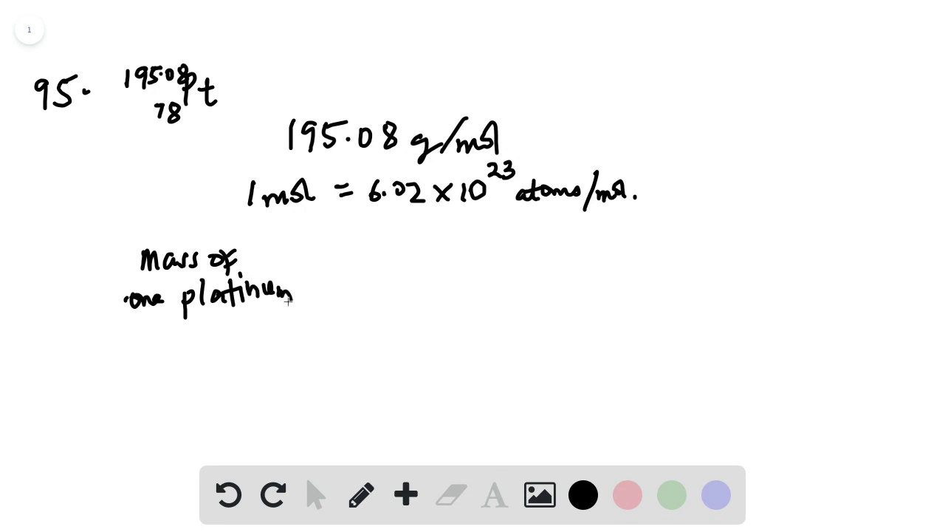
{"action": "left_click_drag", "start_coordinate": [162, 345], "coordinate": [223, 342]}
{"action": "mouse_move", "coordinate": [305, 280]}
{"action": "left_mouse_down"}
{"action": "mouse_move", "coordinate": [322, 279]}
{"action": "mouse_move", "coordinate": [323, 289]}
{"action": "left_mouse_up"}
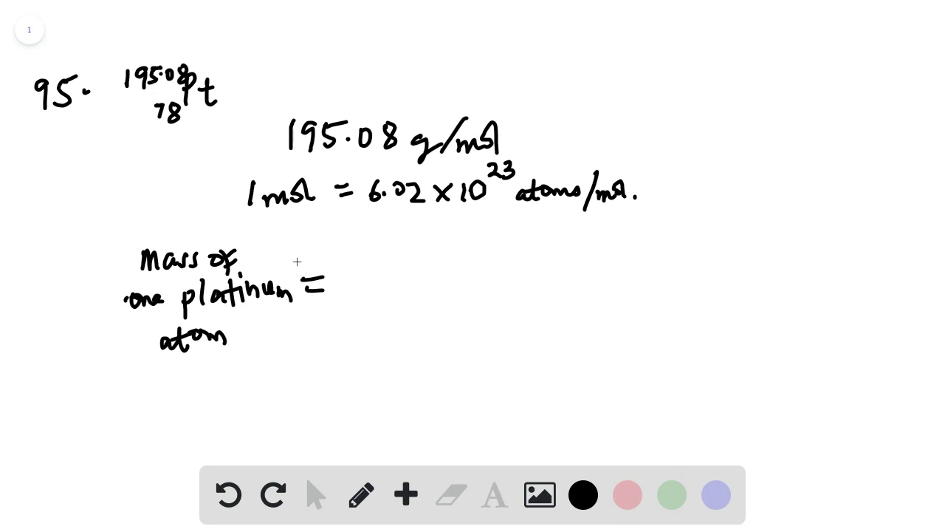
{"action": "mouse_move", "coordinate": [365, 257]}
{"action": "left_mouse_down"}
{"action": "mouse_move", "coordinate": [387, 258]}
{"action": "mouse_move", "coordinate": [385, 280]}
{"action": "mouse_move", "coordinate": [405, 267]}
{"action": "mouse_move", "coordinate": [462, 279]}
{"action": "mouse_move", "coordinate": [491, 269]}
{"action": "mouse_move", "coordinate": [502, 286]}
{"action": "mouse_move", "coordinate": [567, 283]}
{"action": "left_mouse_up"}
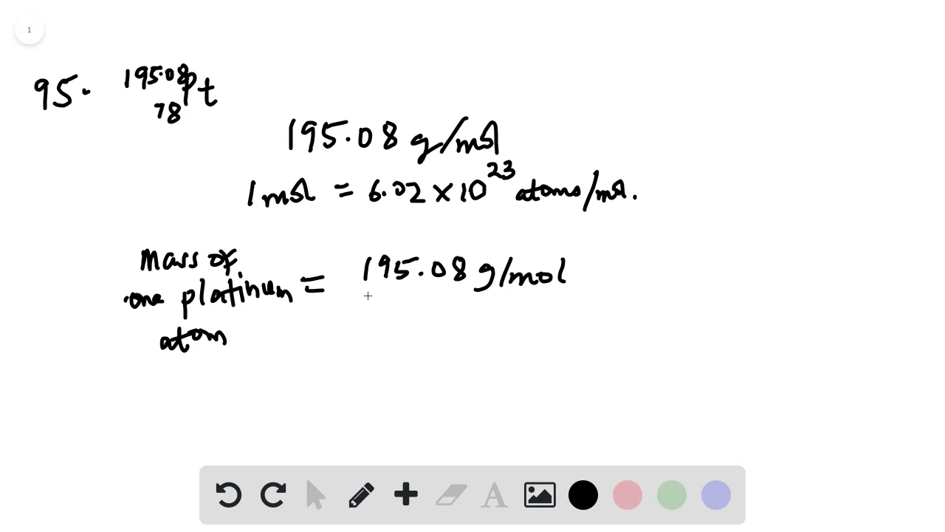
Divide 195.08 g/mol by 6.02 × 10^23 atoms/mol and strike out both mol units.
{"action": "left_click_drag", "start_coordinate": [368, 295], "coordinate": [578, 288]}
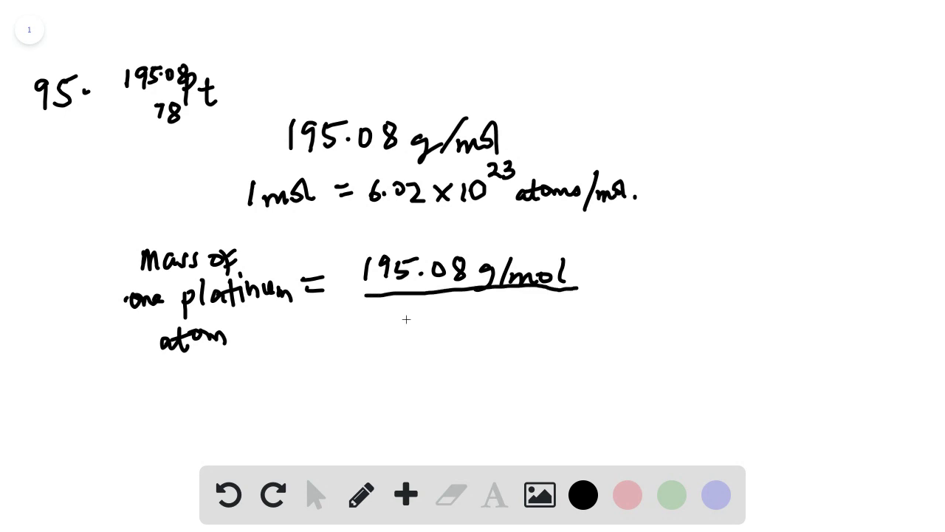
{"action": "mouse_move", "coordinate": [388, 313]}
{"action": "left_mouse_down"}
{"action": "mouse_move", "coordinate": [382, 330]}
{"action": "mouse_move", "coordinate": [437, 329]}
{"action": "mouse_move", "coordinate": [519, 302]}
{"action": "mouse_move", "coordinate": [517, 315]}
{"action": "mouse_move", "coordinate": [544, 331]}
{"action": "mouse_move", "coordinate": [552, 321]}
{"action": "mouse_move", "coordinate": [636, 340]}
{"action": "mouse_move", "coordinate": [607, 341]}
{"action": "left_mouse_up"}
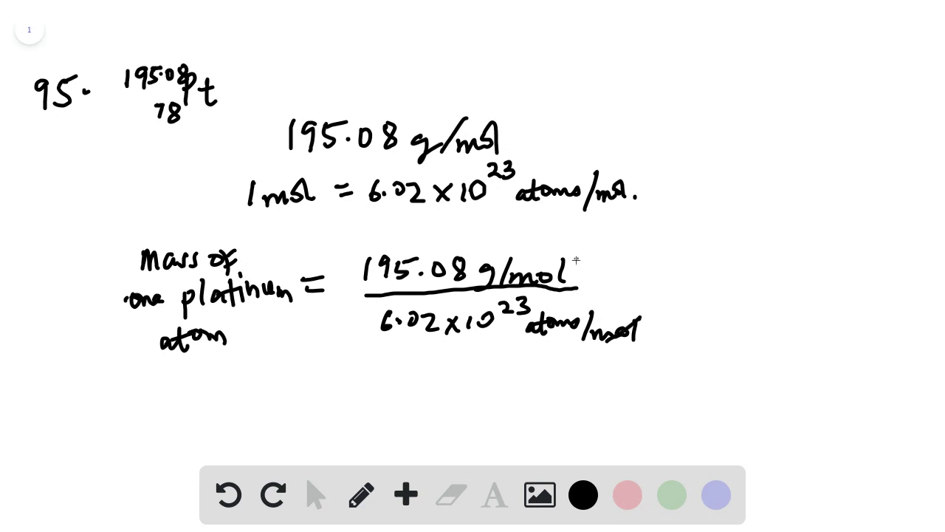
{"action": "left_click_drag", "start_coordinate": [577, 260], "coordinate": [536, 282]}
Write '= 3.24 × 10^-22 g/Pt atom' after the fraction and double-underline it.
{"action": "left_click_drag", "start_coordinate": [588, 272], "coordinate": [608, 271]}
{"action": "left_click_drag", "start_coordinate": [589, 282], "coordinate": [735, 290]}
{"action": "left_click", "coordinate": [657, 277]}
{"action": "mouse_move", "coordinate": [753, 270]}
{"action": "left_mouse_down"}
{"action": "mouse_move", "coordinate": [747, 279]}
{"action": "mouse_move", "coordinate": [772, 257]}
{"action": "left_mouse_up"}
{"action": "mouse_move", "coordinate": [783, 254]}
{"action": "left_mouse_down"}
{"action": "mouse_move", "coordinate": [812, 262]}
{"action": "mouse_move", "coordinate": [830, 284]}
{"action": "mouse_move", "coordinate": [810, 304]}
{"action": "left_mouse_up"}
{"action": "mouse_move", "coordinate": [866, 272]}
{"action": "left_mouse_down"}
{"action": "mouse_move", "coordinate": [847, 304]}
{"action": "mouse_move", "coordinate": [877, 311]}
{"action": "mouse_move", "coordinate": [887, 300]}
{"action": "mouse_move", "coordinate": [944, 313]}
{"action": "left_mouse_up"}
{"action": "left_click_drag", "start_coordinate": [714, 310], "coordinate": [763, 315]}
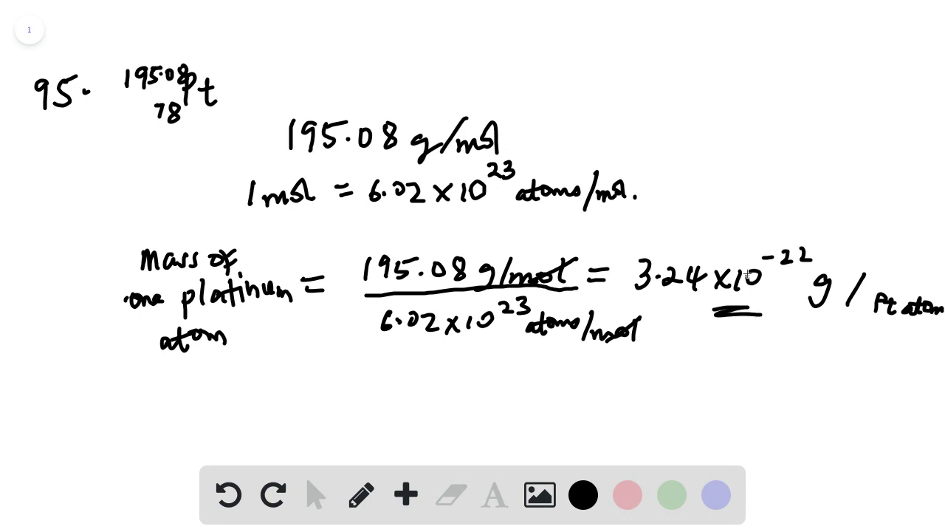